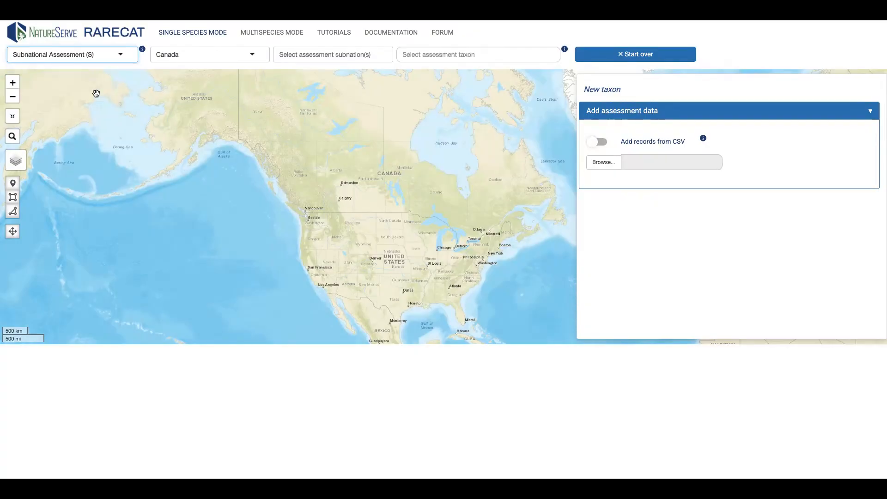
- Set the assessment nation to United States and the assessment subnation to California
click(189, 56)
click(184, 83)
click(294, 51)
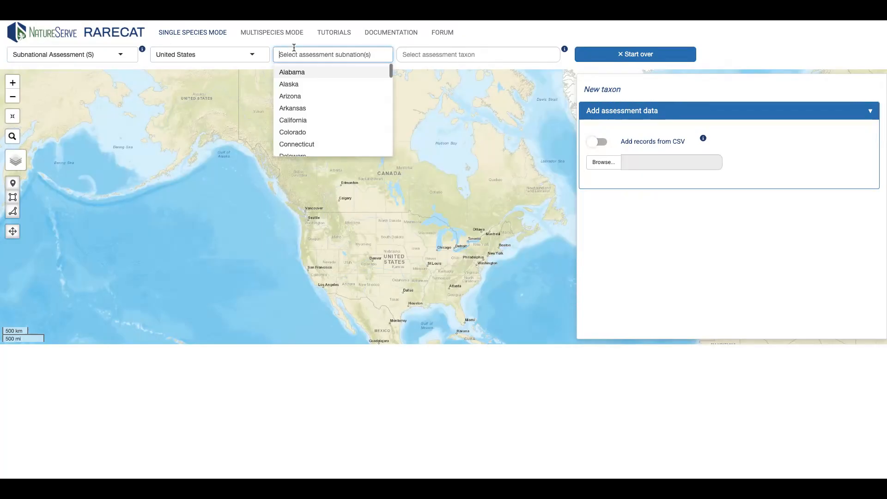
click(307, 119)
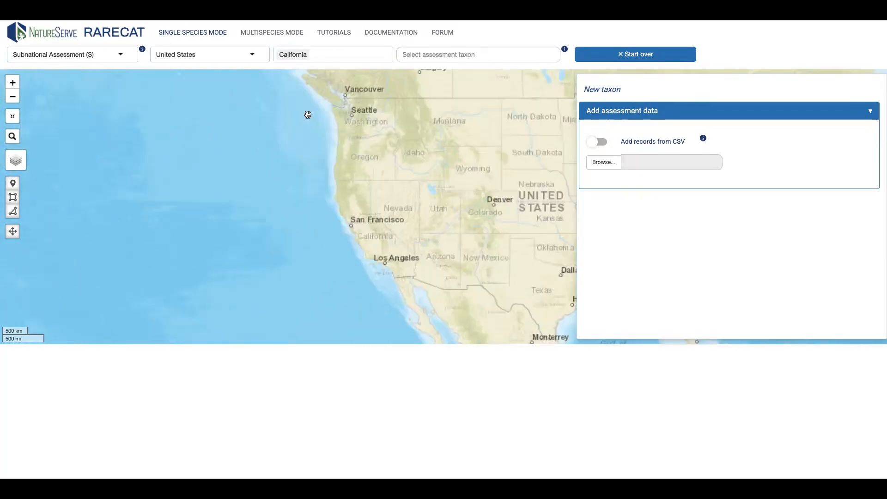
- Search for the taxon Monardella viminea and select its NatureServe entry for assessment
click(424, 55)
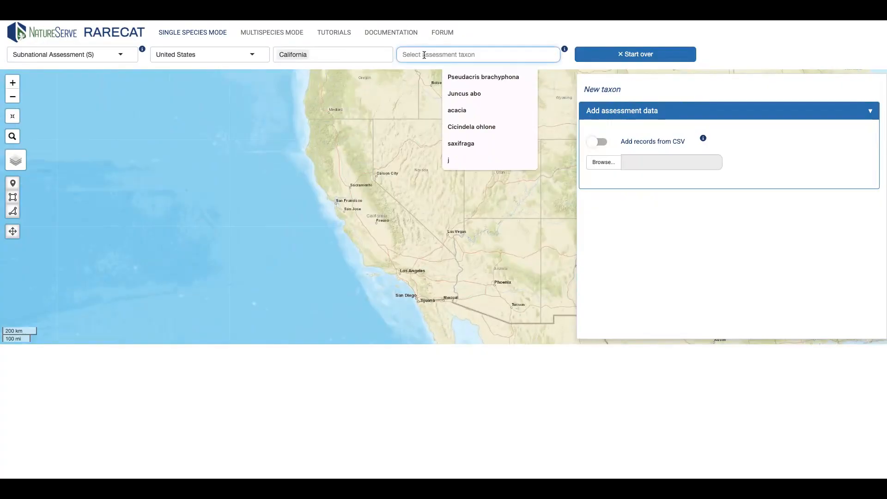
text(Mona)
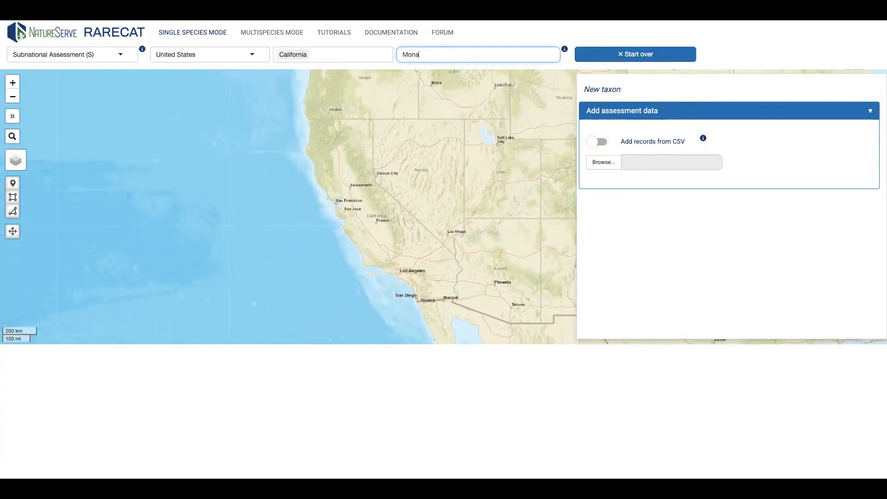
text(rdella vi)
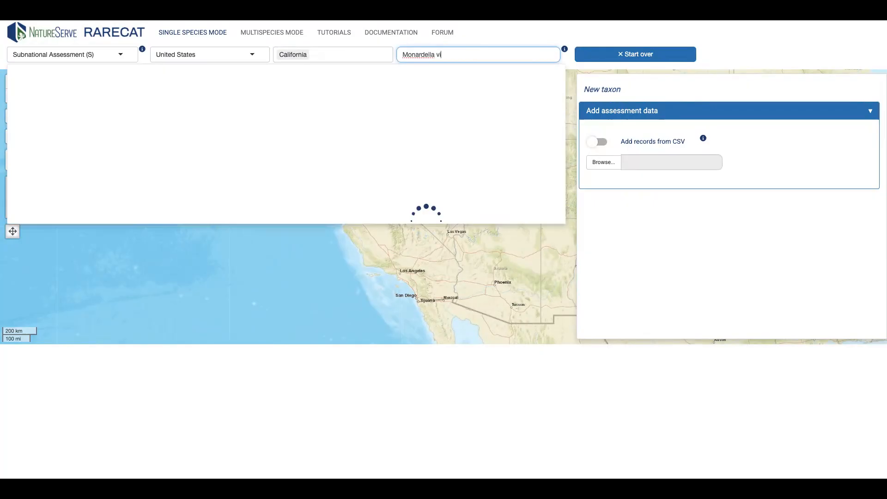
text(minea)
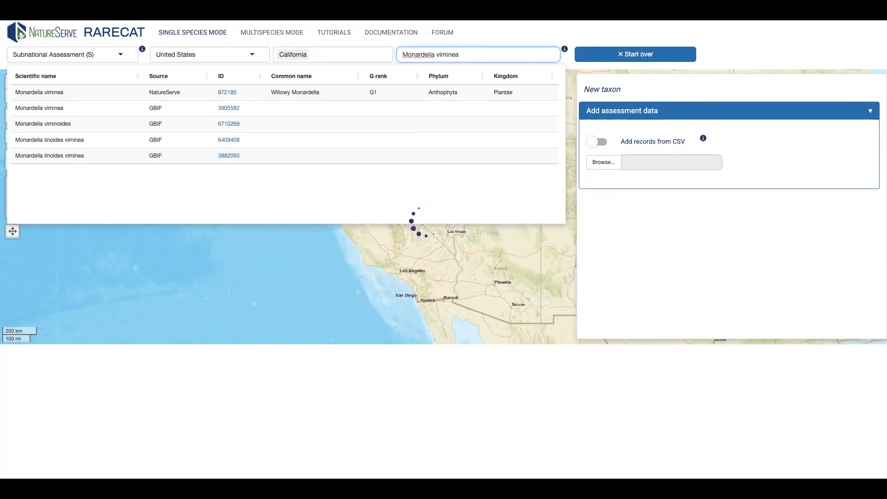
click(98, 95)
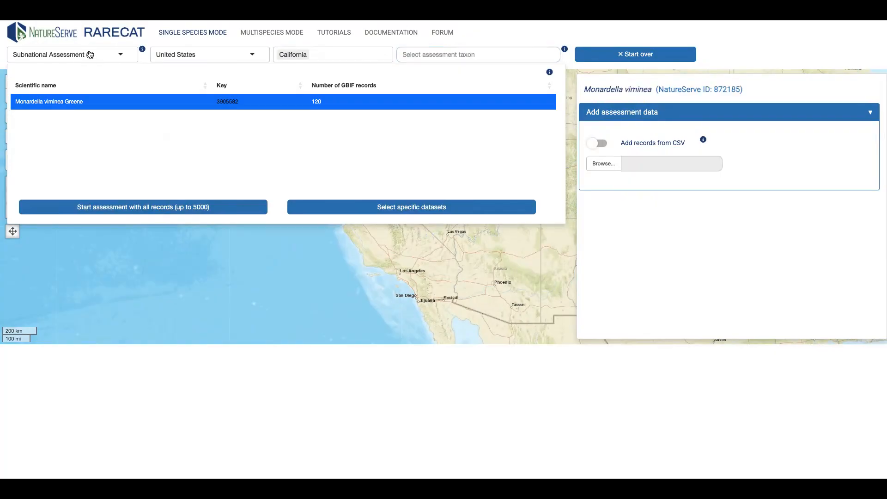
- Start the assessment with all records and add the GBIF records to the map
click(137, 205)
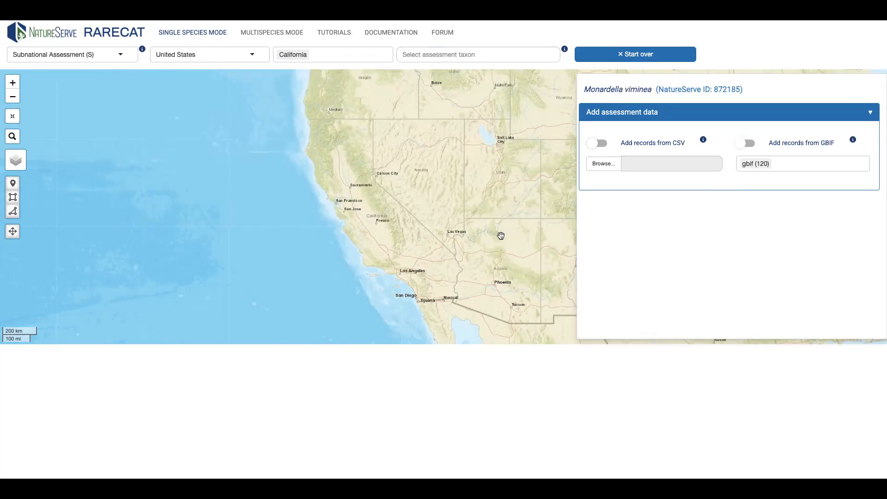
click(742, 143)
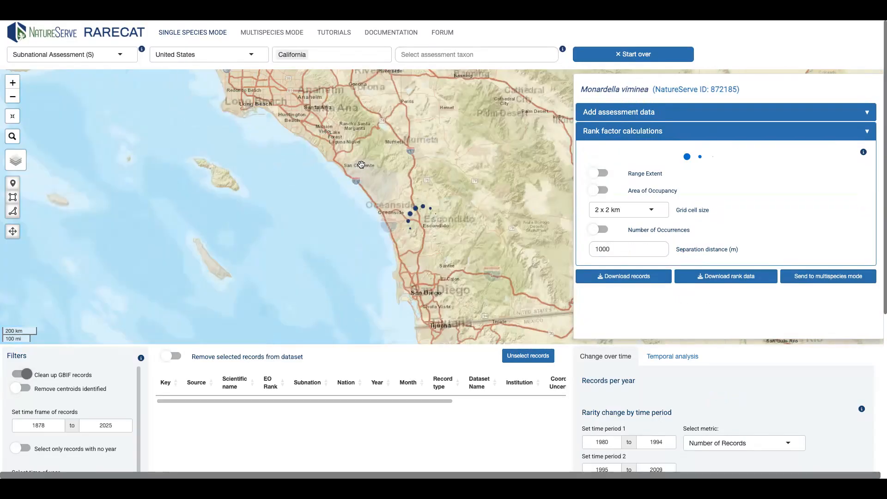
- Select the outlying records near Irvine with a rectangle on the map and remove them from the dataset
drag(322, 149, 315, 244)
scroll(354, 249, up, 2)
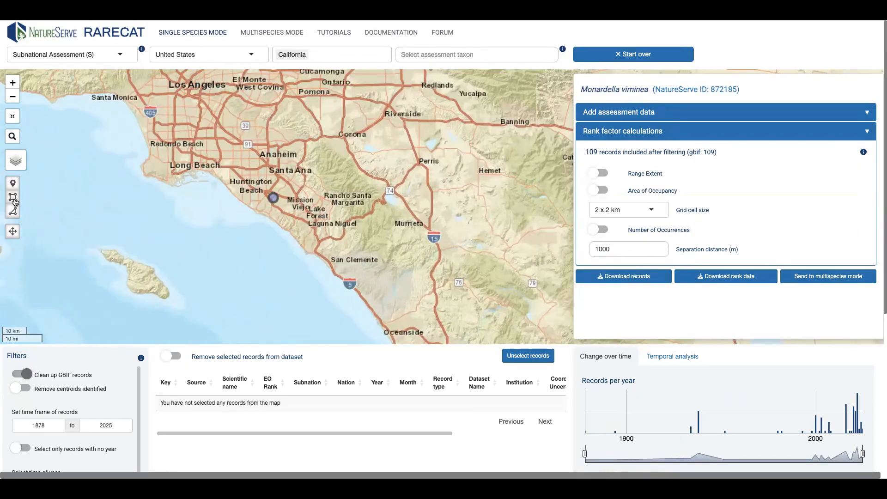
click(12, 198)
click(253, 181)
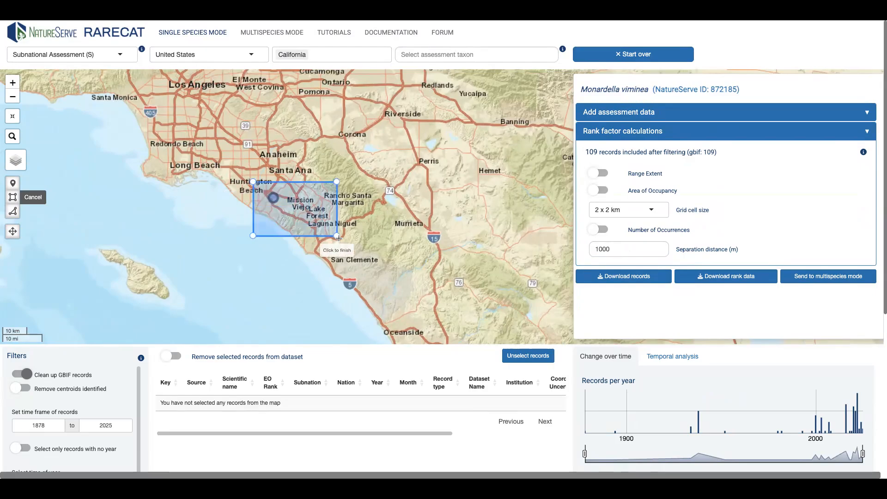
click(324, 226)
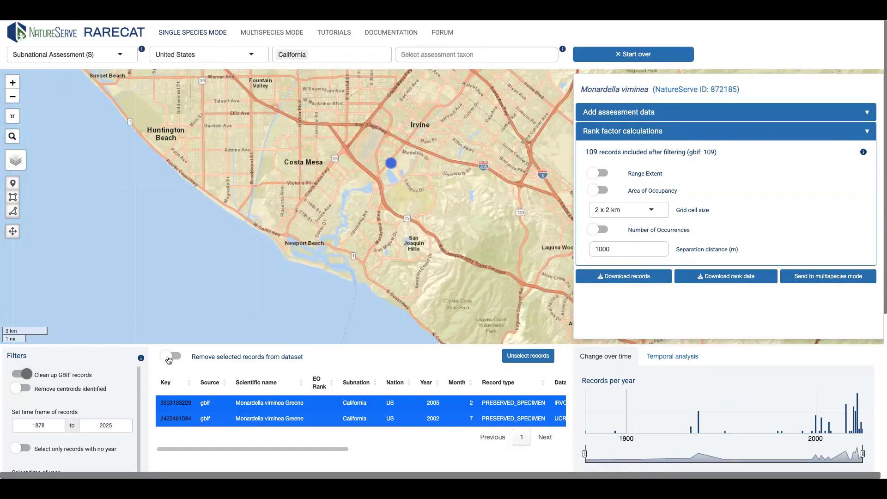
click(170, 358)
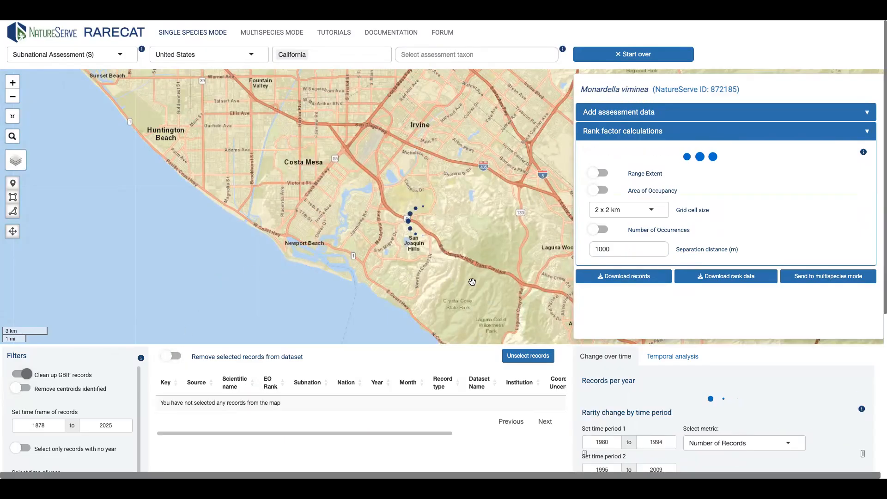
- Calculate the Area of Occupancy for the remaining records around San Diego
scroll(311, 177, down, 4)
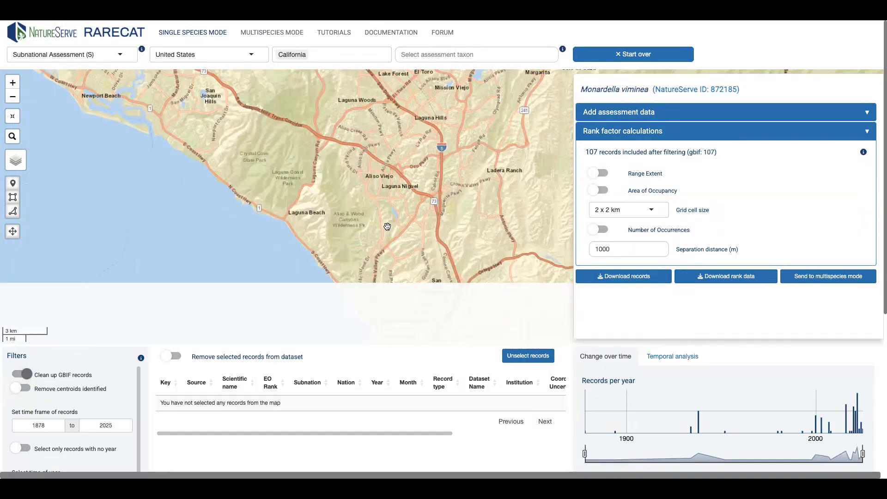
drag(553, 263, 383, 110)
drag(462, 324, 409, 203)
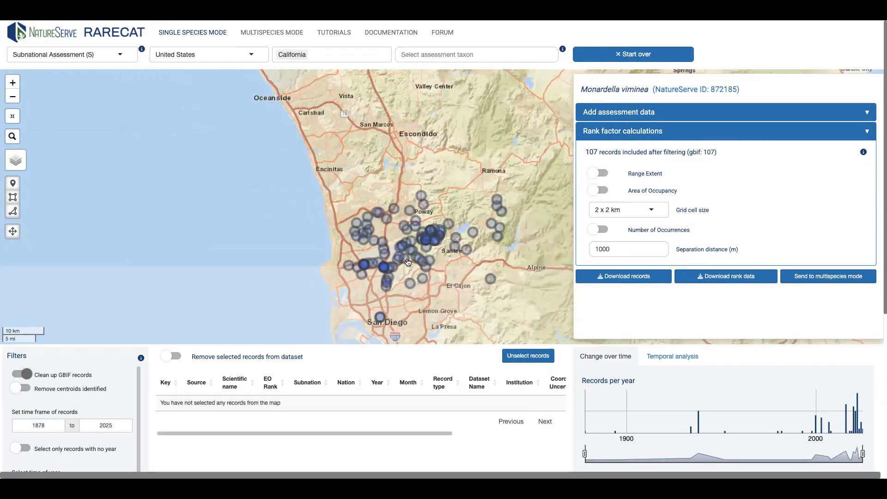
drag(458, 296, 427, 265)
scroll(427, 265, up, 2)
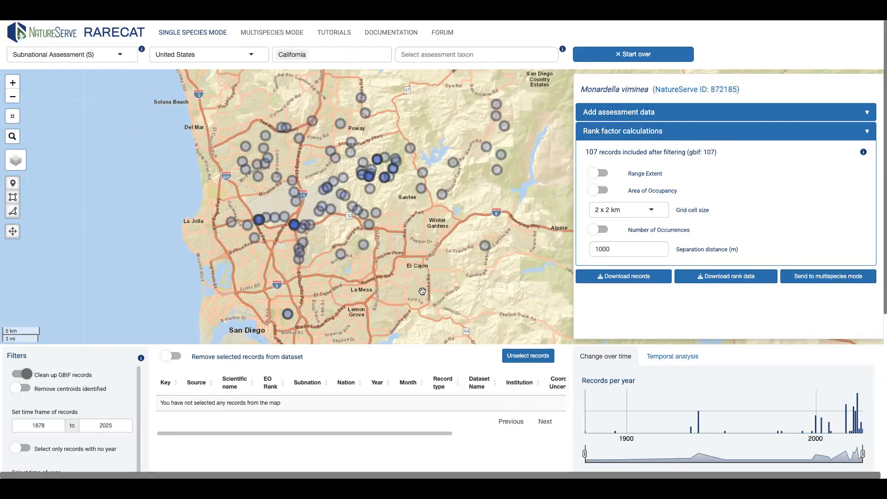
click(599, 190)
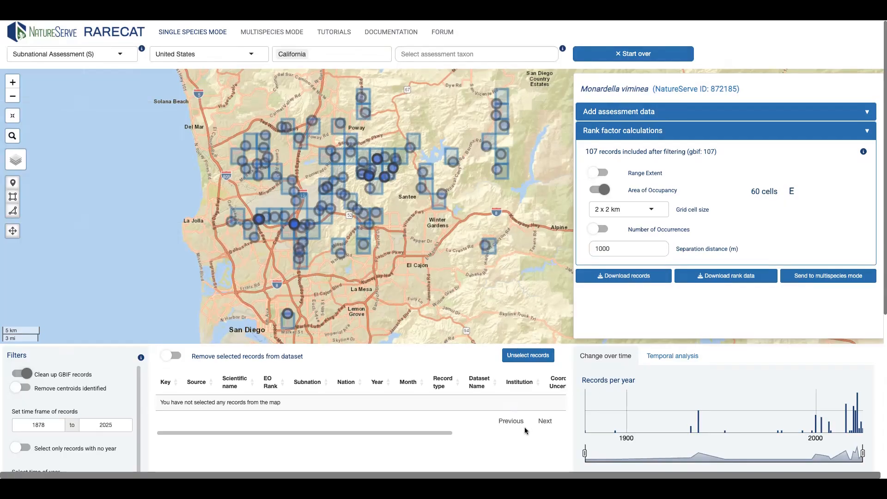
- Open the temporal analysis settings and set the start year to 1950
scroll(527, 425, down, 5)
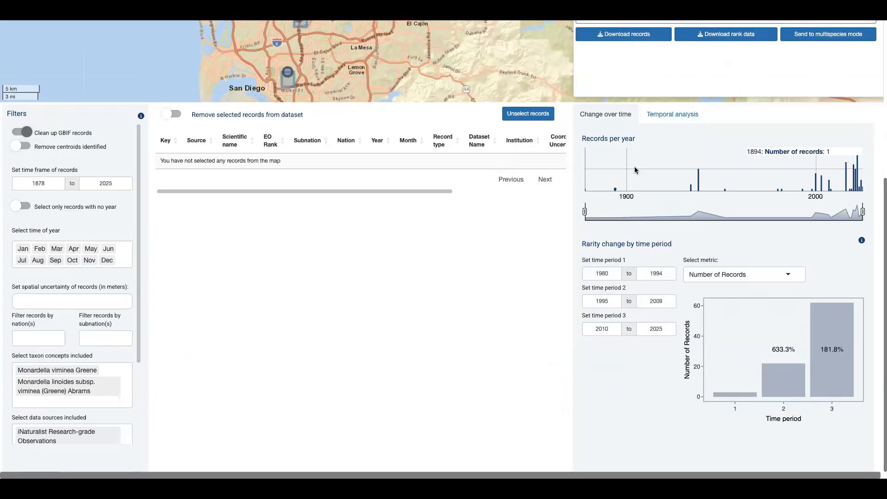
click(659, 114)
scroll(511, 285, up, 1)
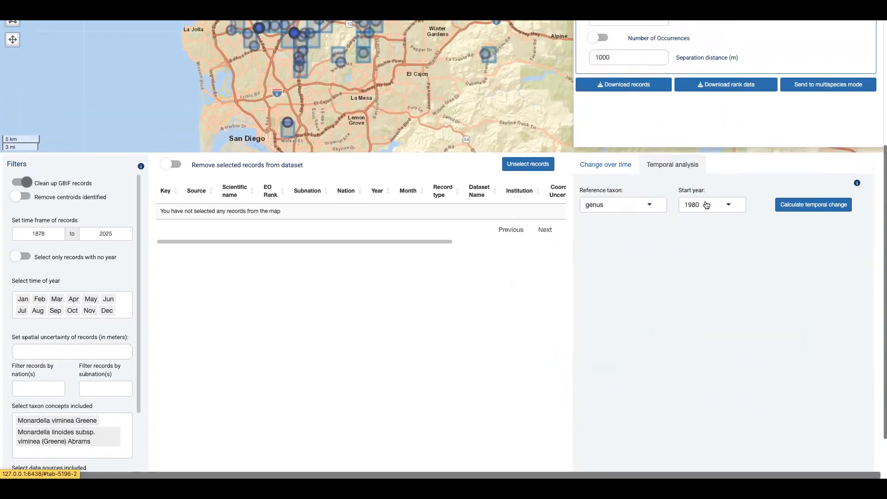
click(707, 205)
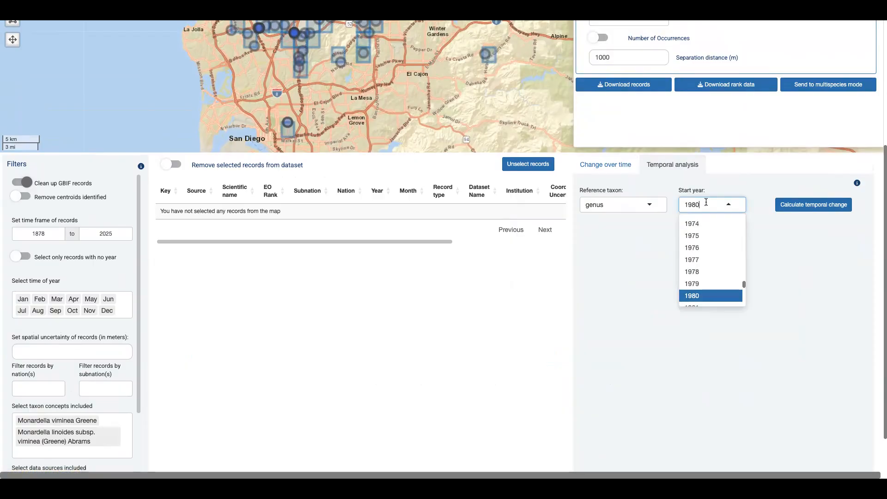
key(BackSpace)
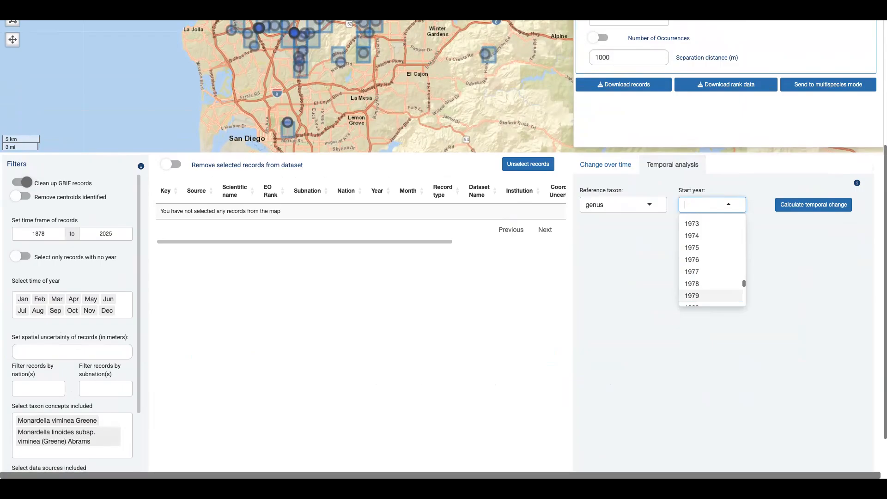
text(1950)
key(Return)
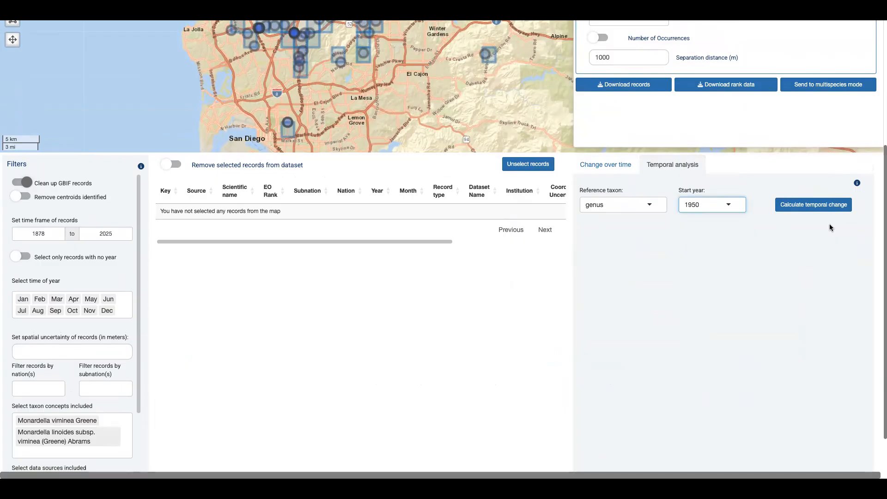
click(643, 235)
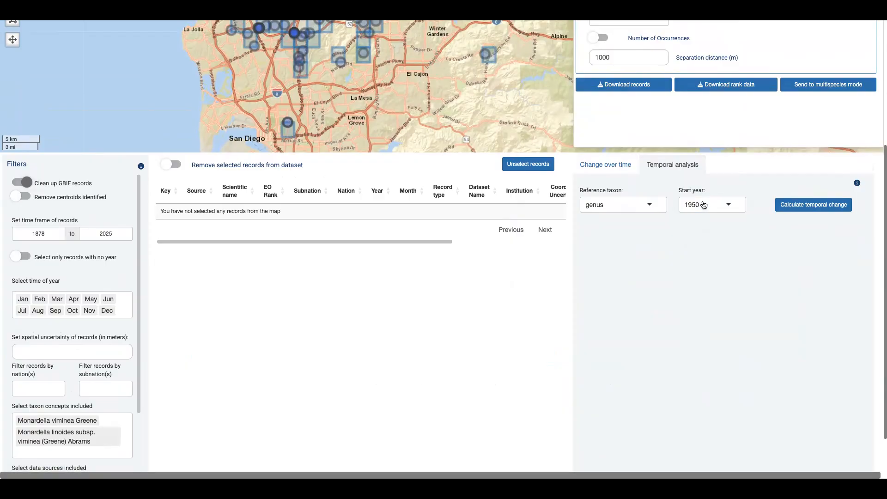
- Set the reference taxon to family and calculate the temporal change
click(652, 206)
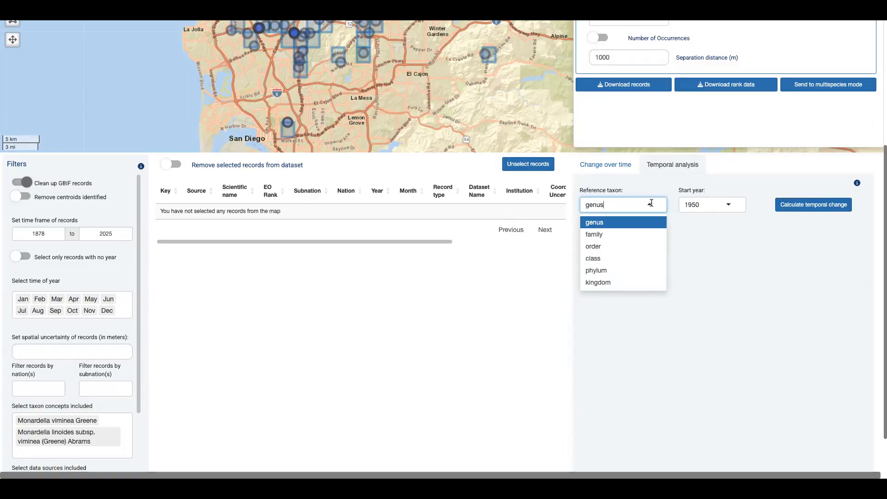
click(633, 242)
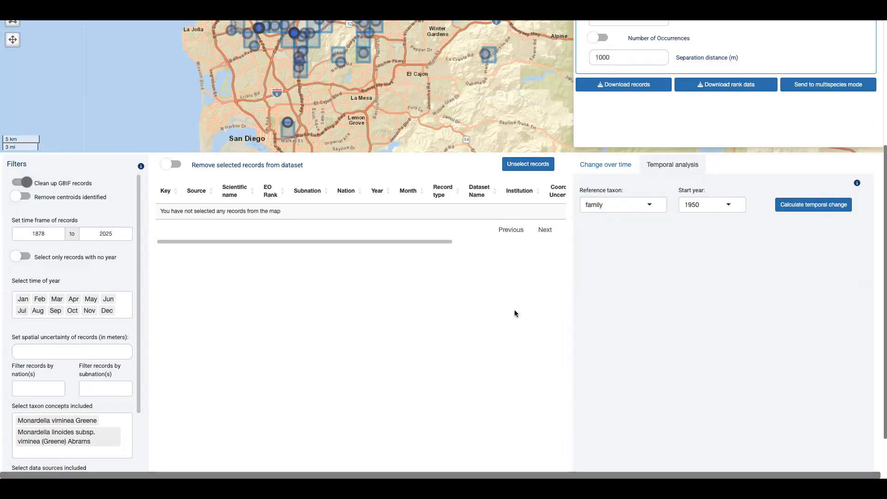
scroll(517, 313, up, 3)
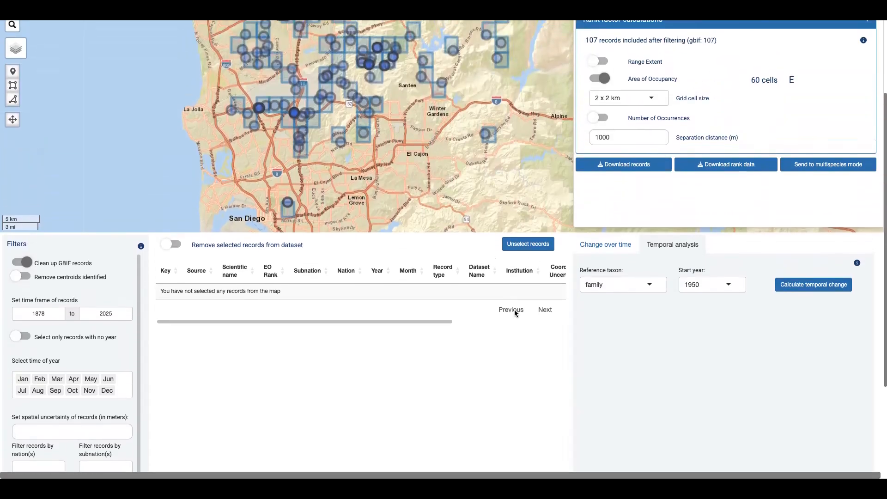
scroll(517, 313, up, 1)
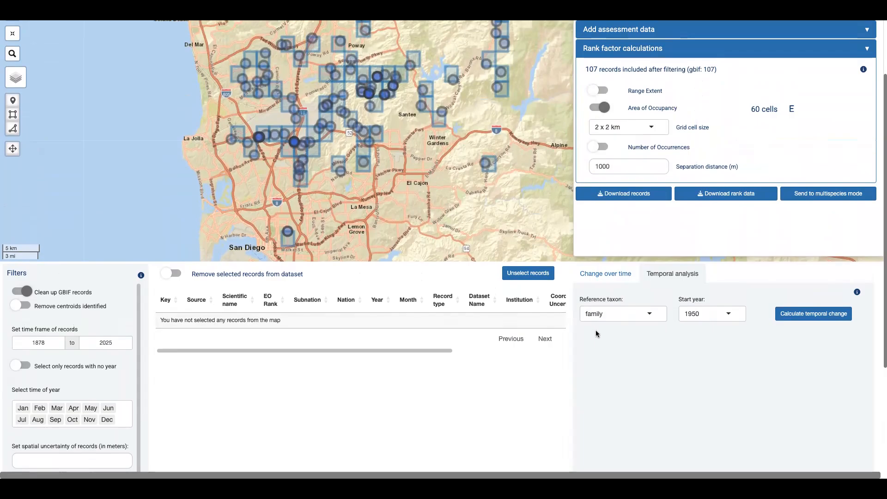
click(796, 316)
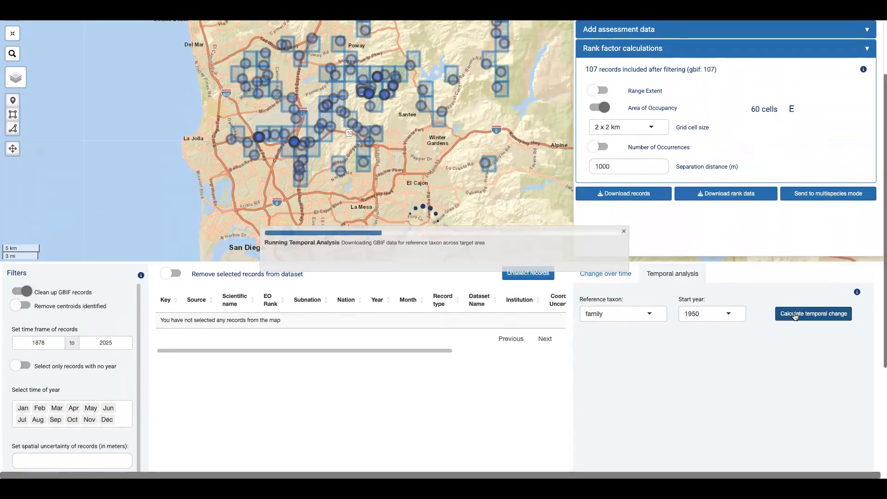
scroll(456, 430, up, 2)
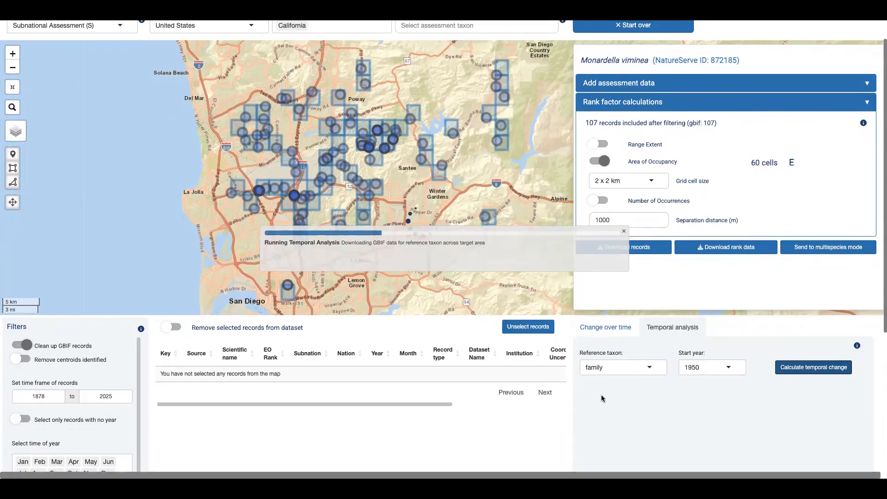
scroll(601, 397, down, 2)
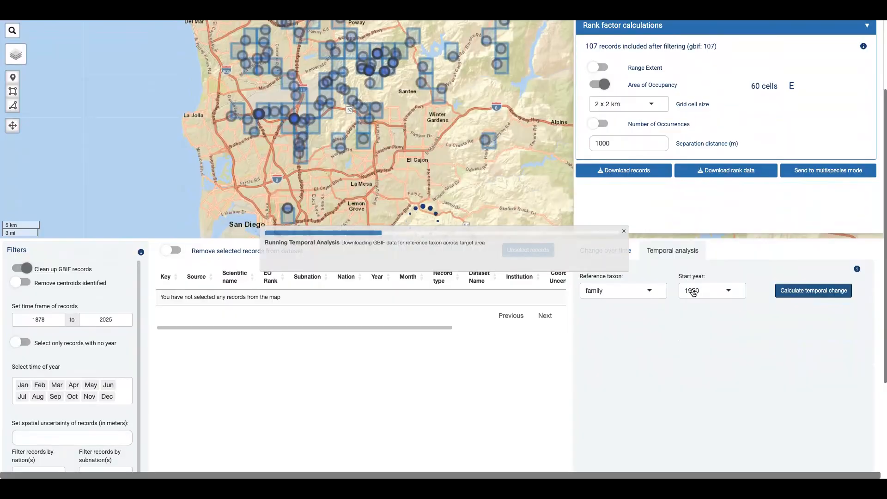
scroll(395, 186, up, 1)
scroll(395, 186, down, 2)
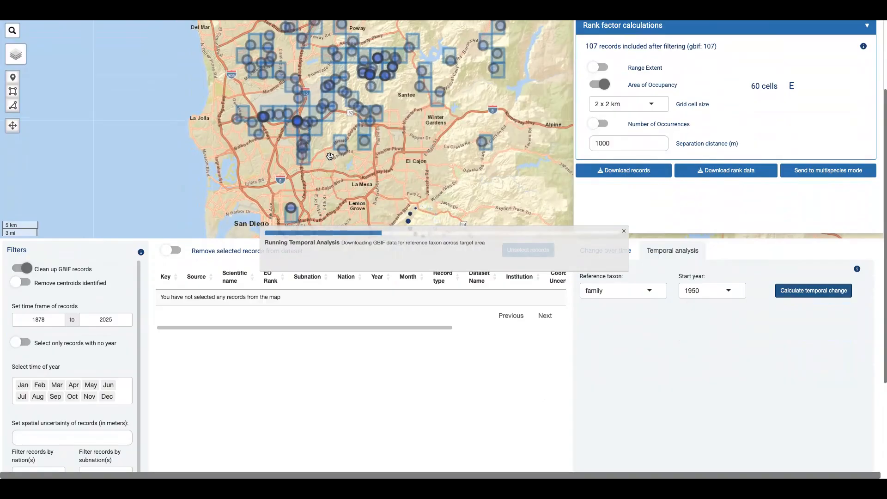
drag(404, 169, 407, 185)
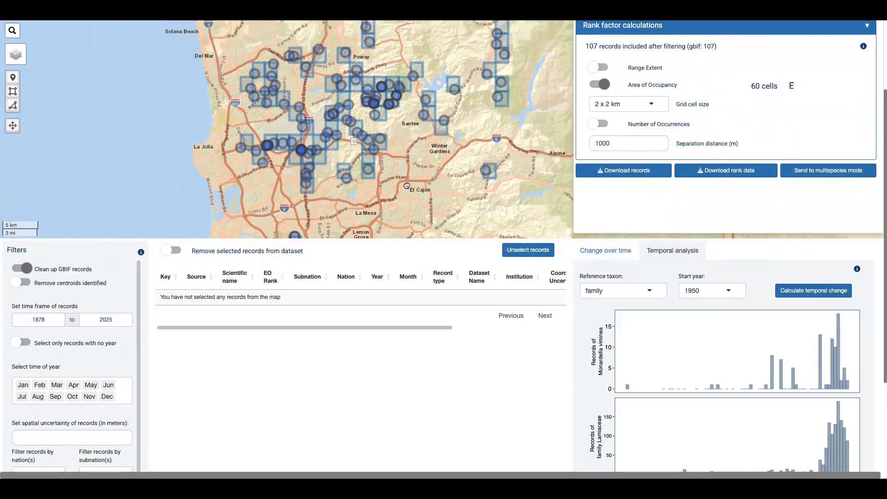
scroll(409, 178, down, 1)
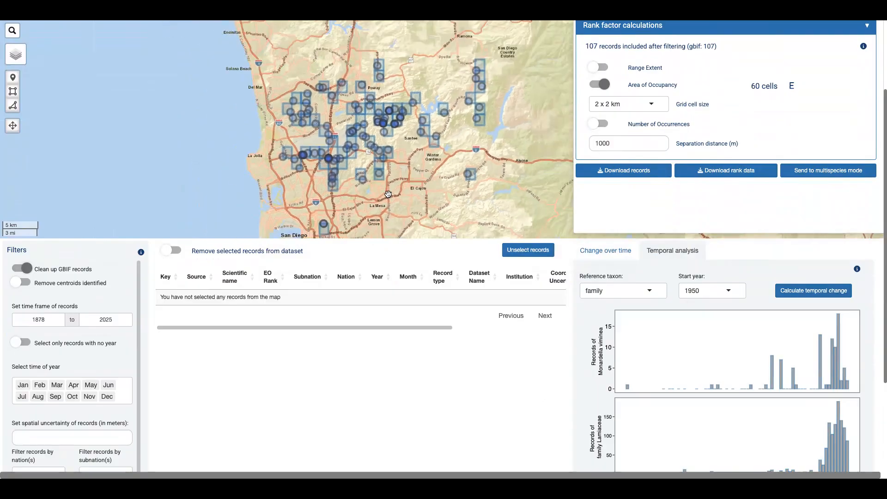
scroll(409, 196, up, 1)
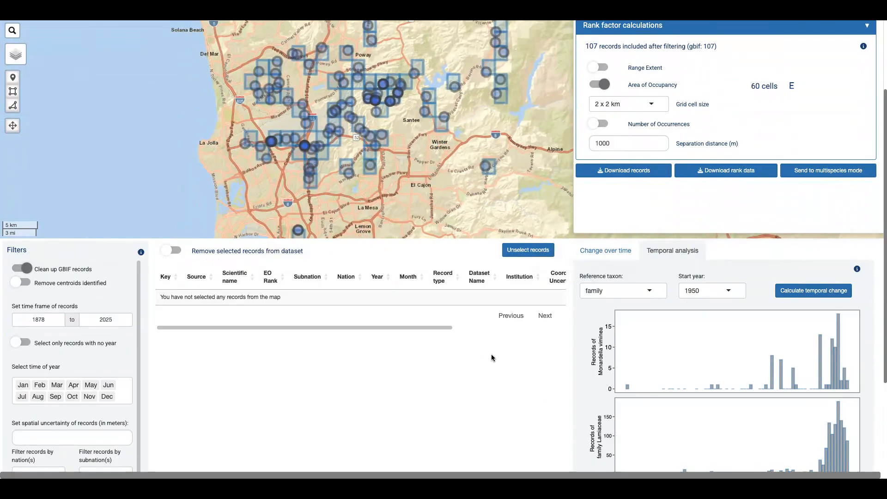
- Examine the reference taxon levels and the yearly charts of species records, family records and proportion of records
scroll(498, 356, down, 3)
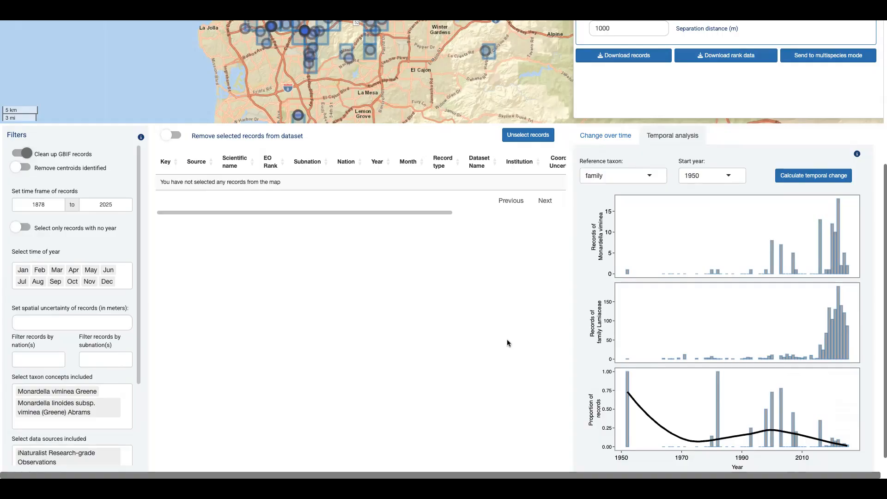
click(596, 176)
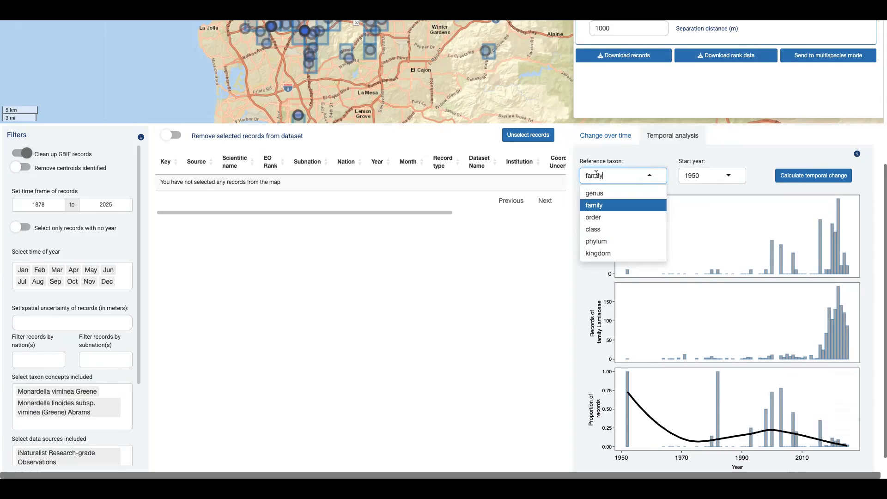
click(632, 163)
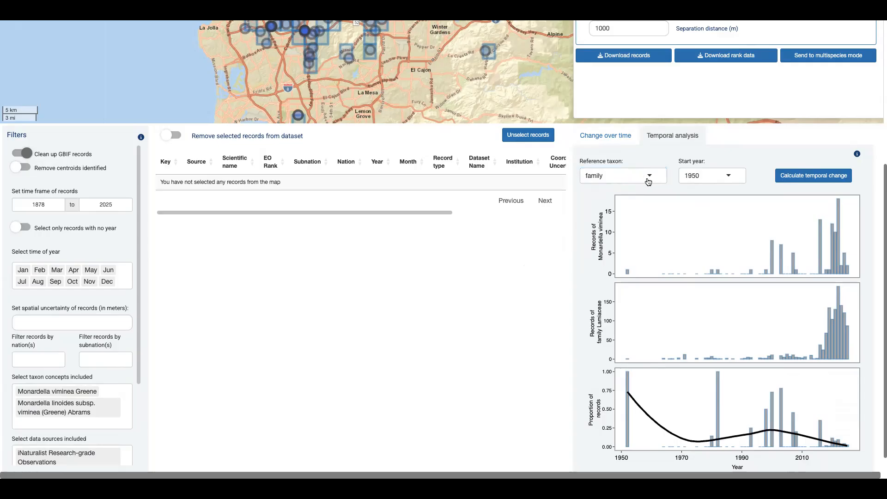
scroll(533, 254, down, 1)
scroll(534, 253, down, 1)
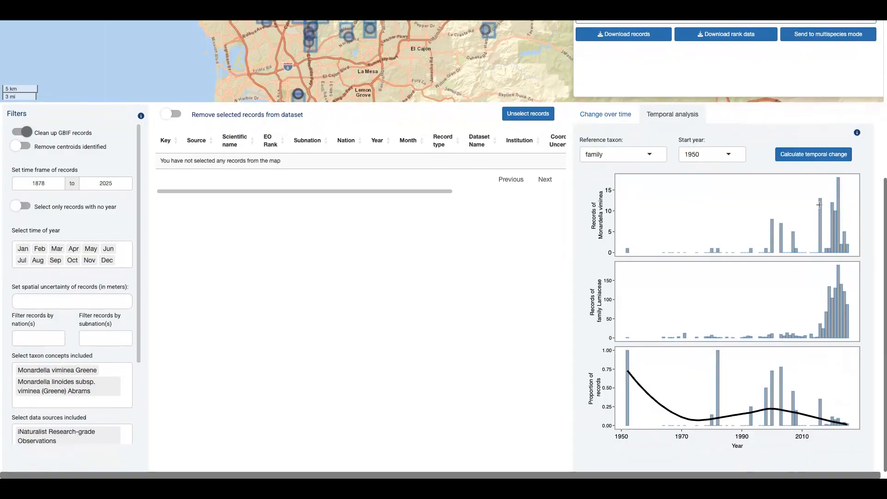
mouse_move(839, 201)
mouse_move(838, 311)
mouse_move(838, 424)
mouse_move(769, 409)
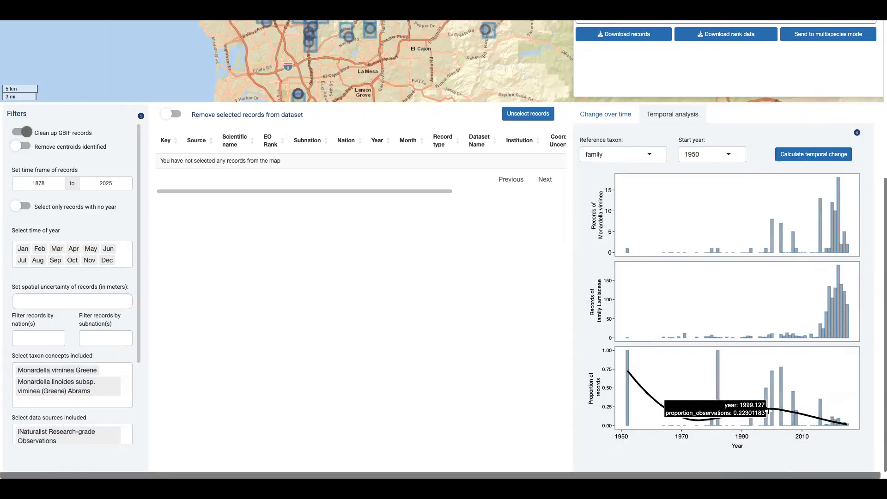